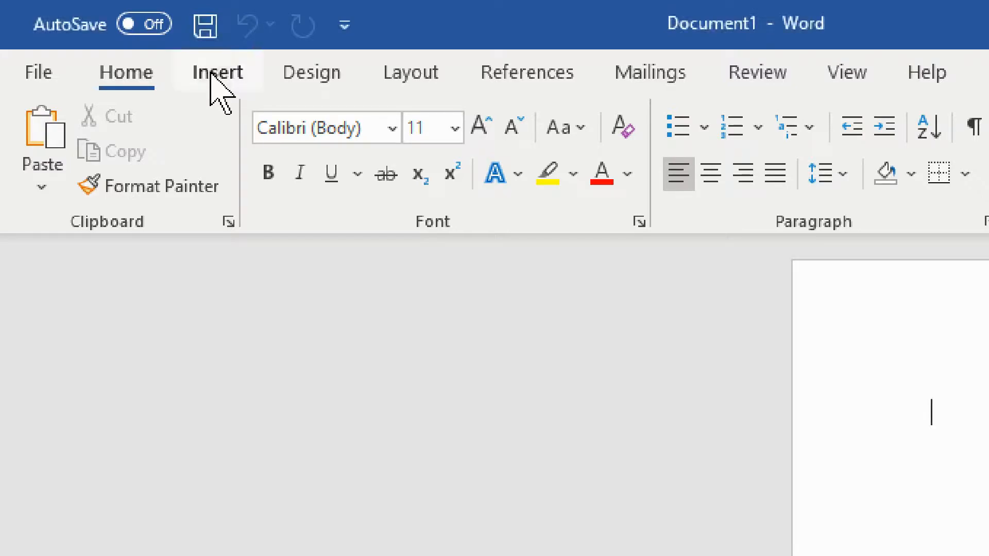
- Insert an online picture from the Apple category, choosing the single red apple with the sticker
click(215, 83)
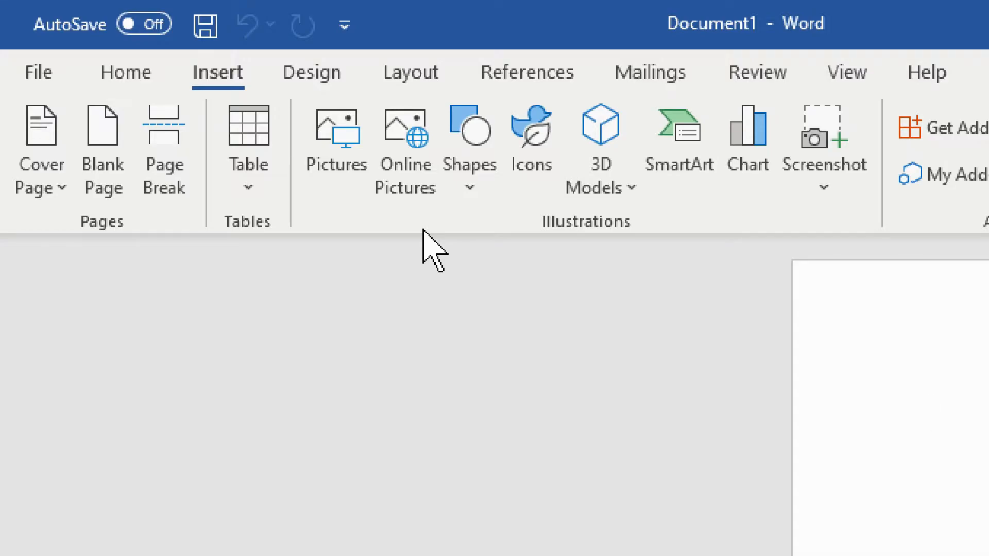
click(397, 133)
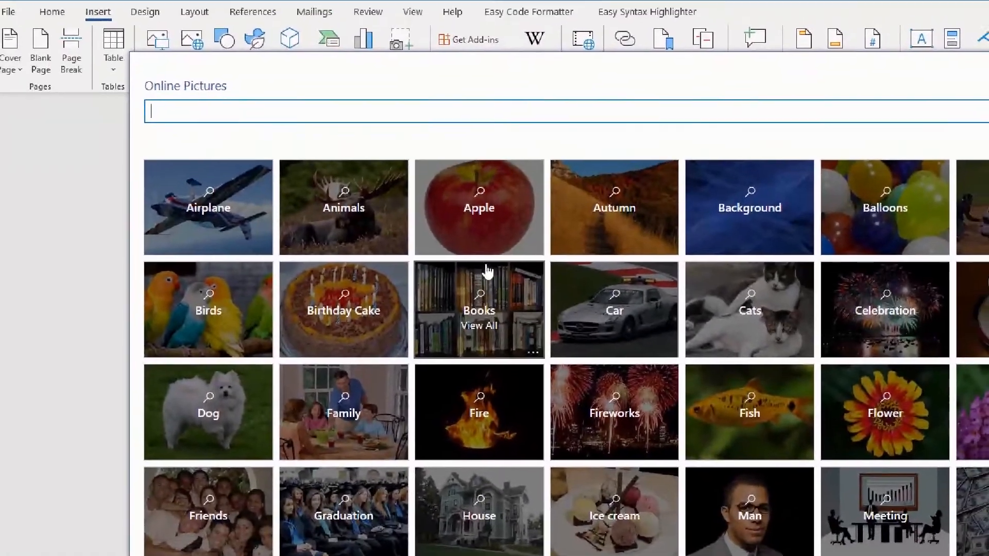
click(486, 273)
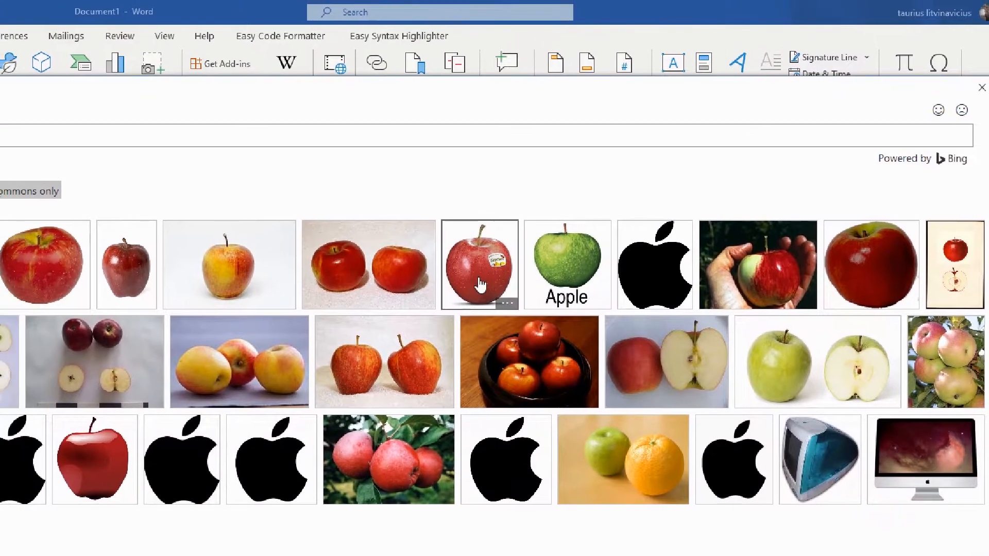
click(504, 284)
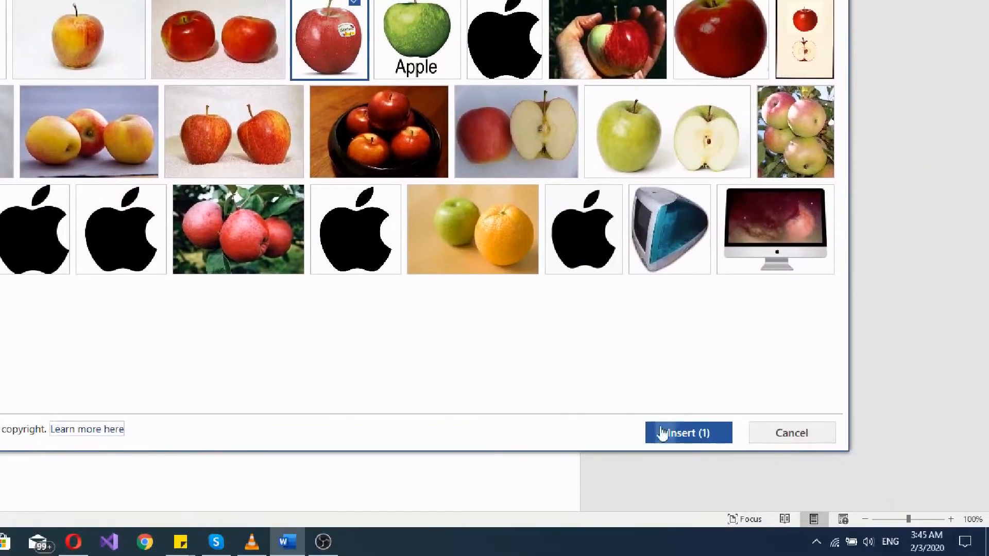
click(737, 506)
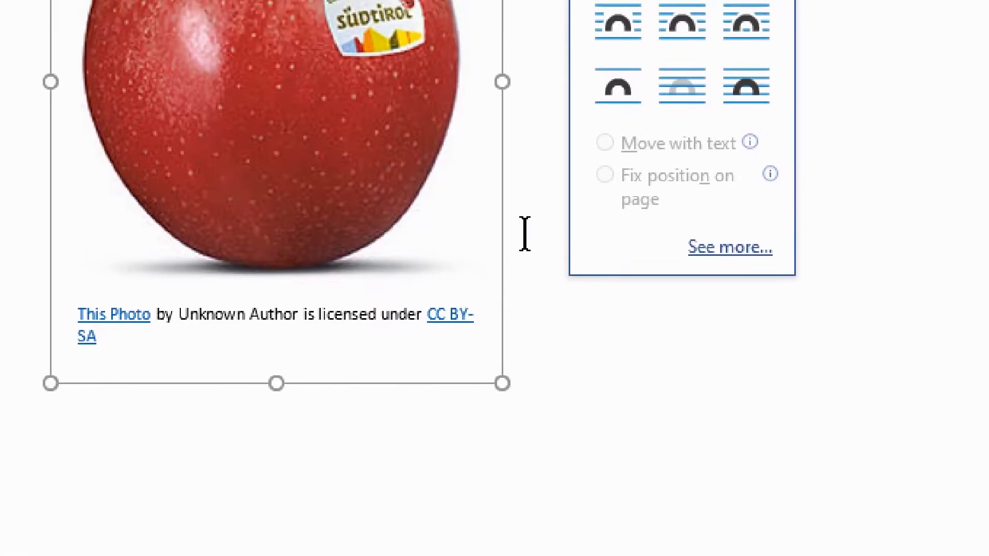
- Add the text "test test" and, after a blank line, "test" below the apple picture
click(616, 230)
drag(495, 278, 495, 214)
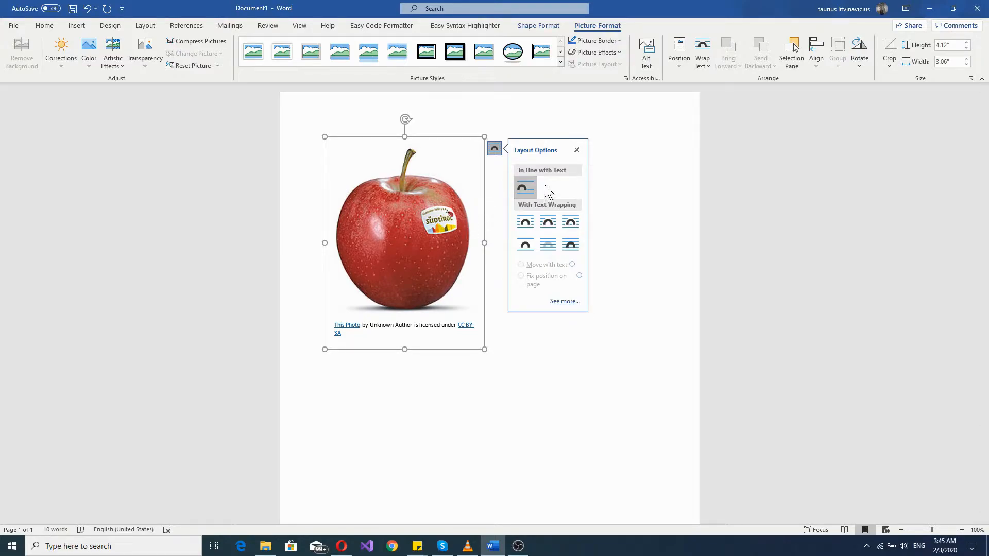
click(494, 172)
text(dasda)
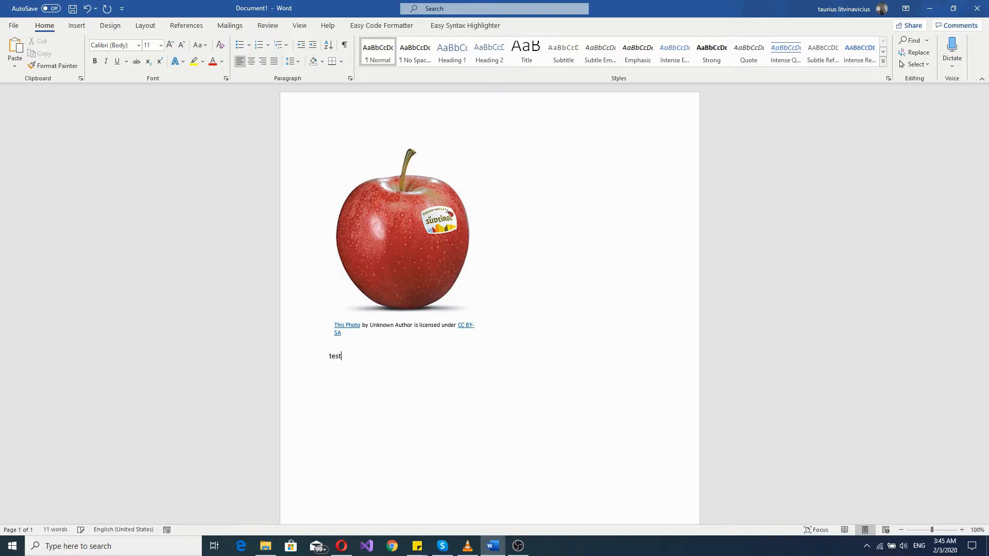
text(est)
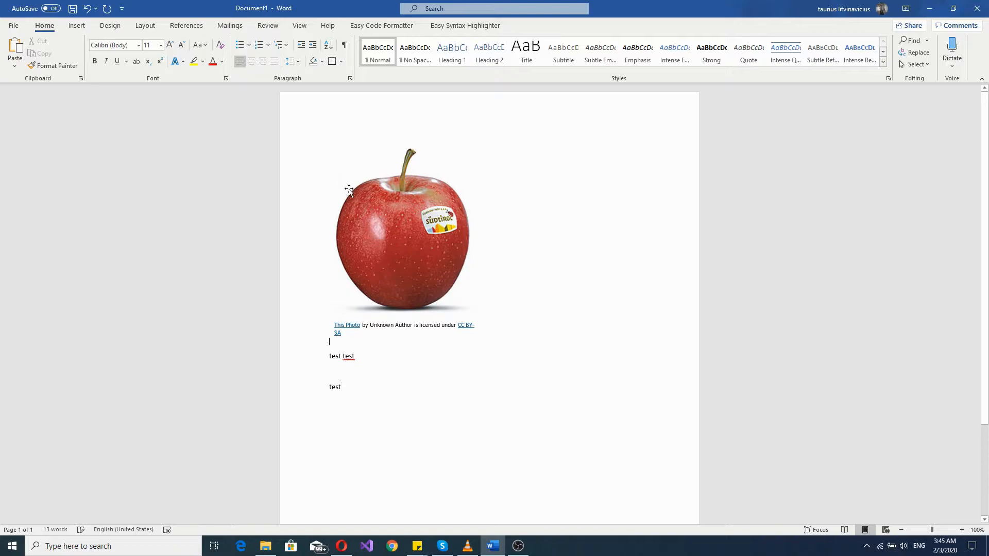
- Add two lines reading "test" above the apple picture
click(347, 134)
click(325, 146)
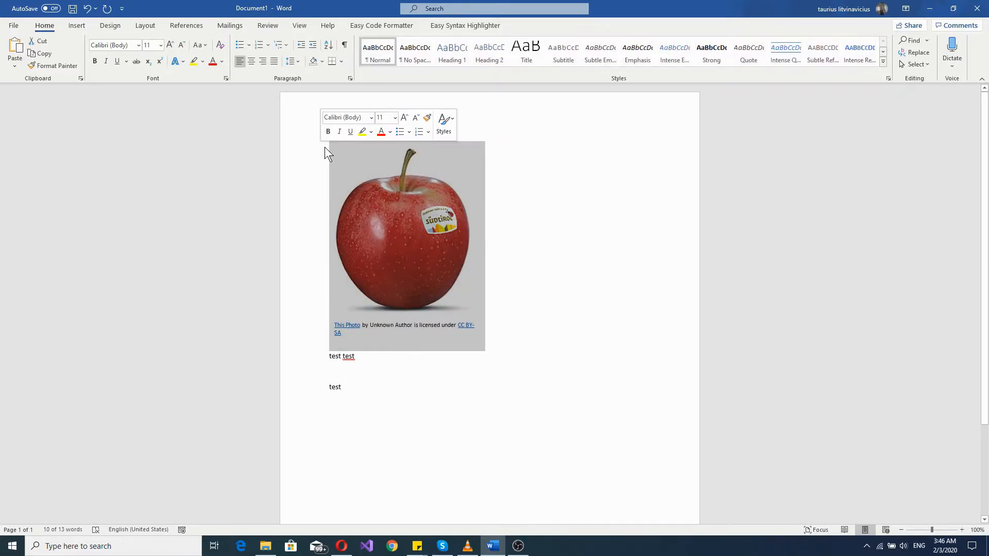
click(325, 144)
click(359, 155)
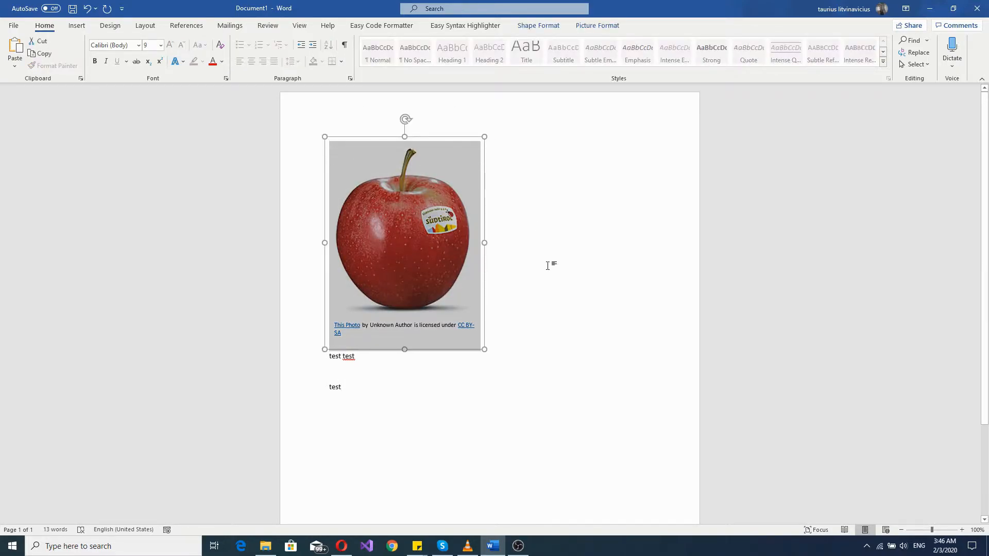
click(539, 297)
key(BackSpace)
click(538, 298)
key(Return)
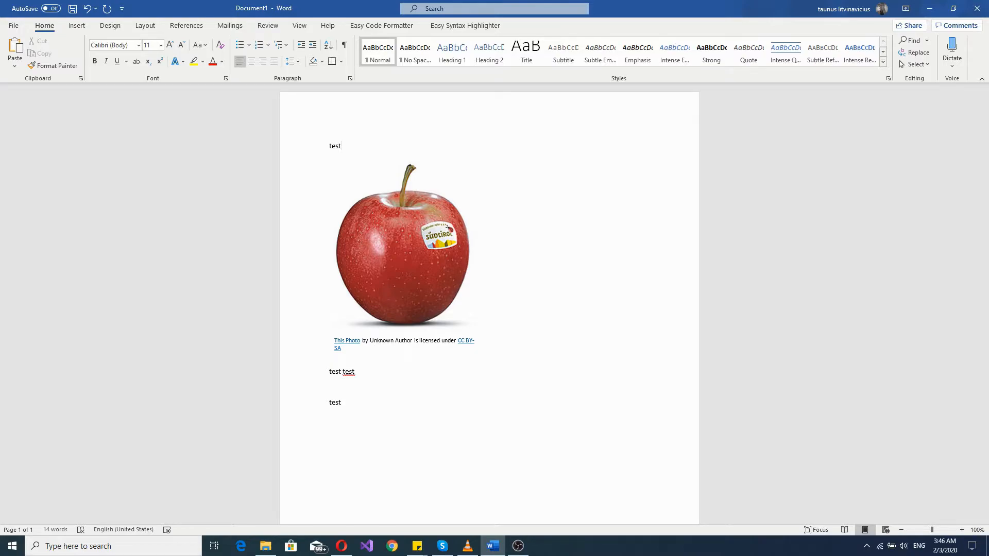
key(Return)
text(test)
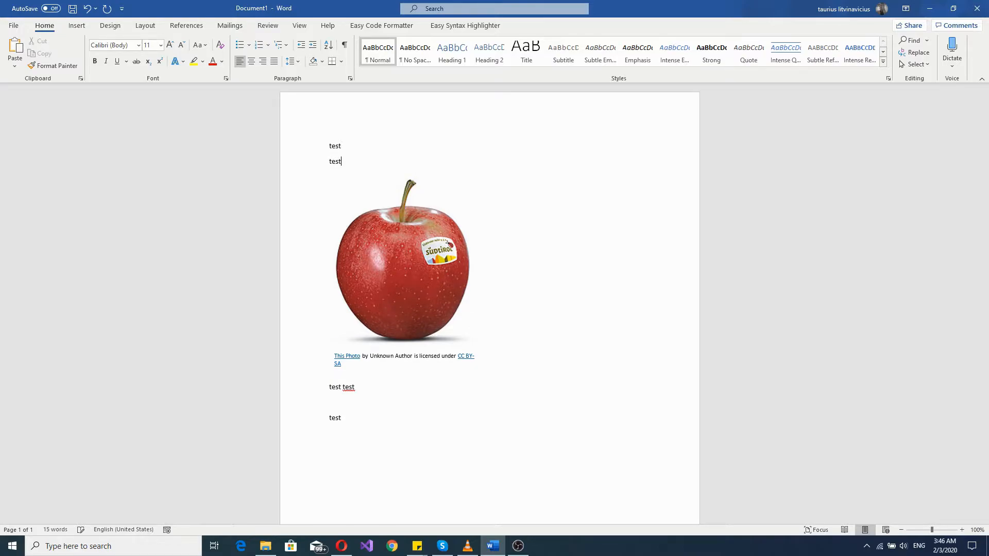
- Set the apple picture's layout to tight text wrapping so the lower text flows beside it
click(430, 307)
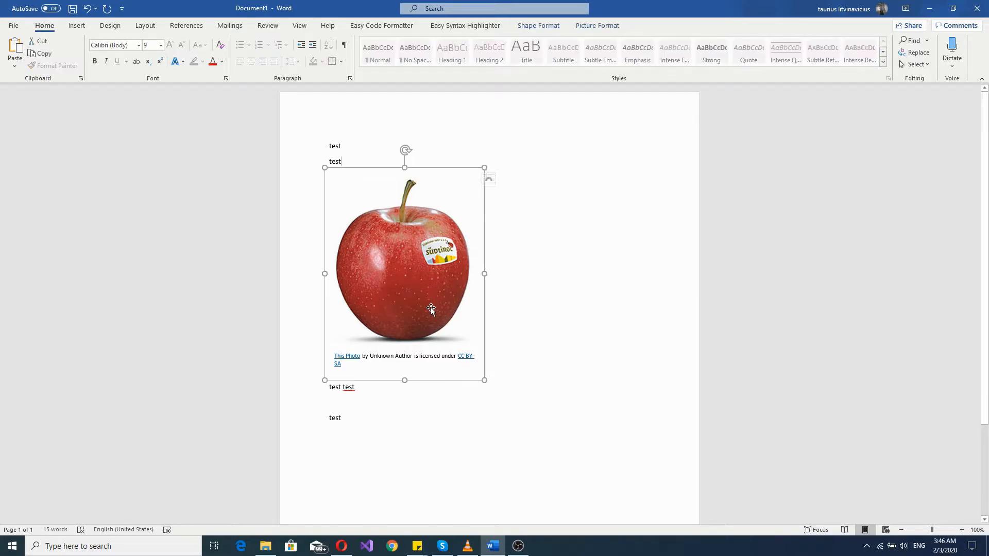
click(495, 182)
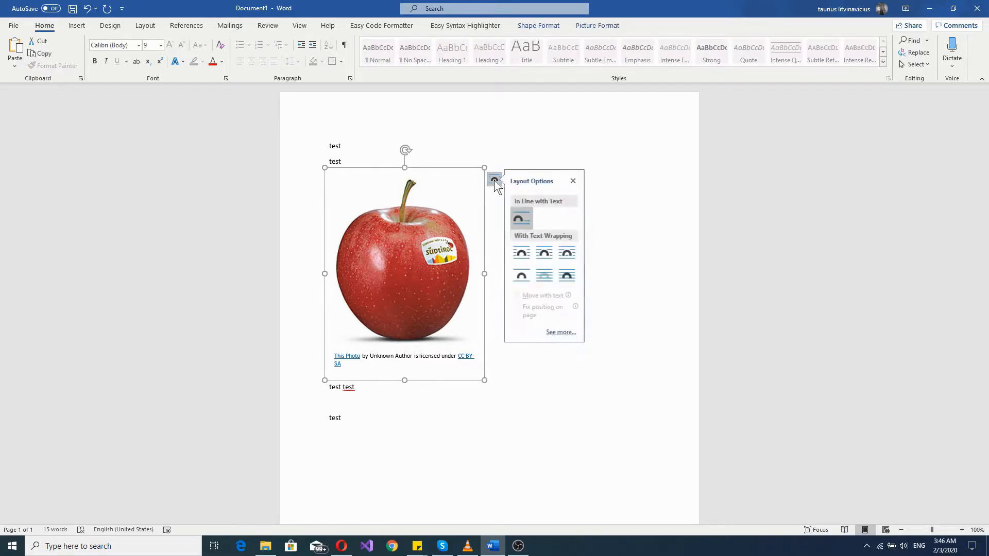
click(549, 255)
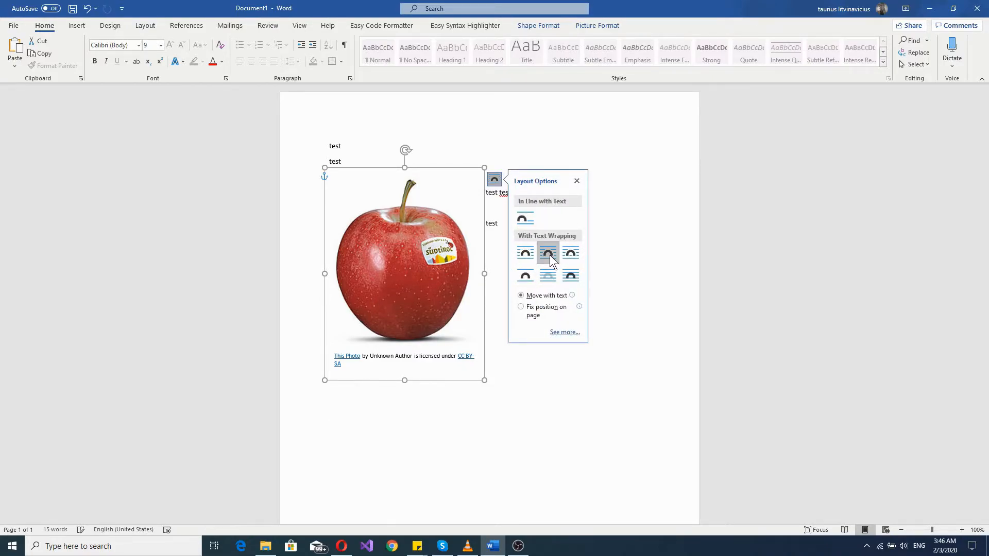
click(612, 244)
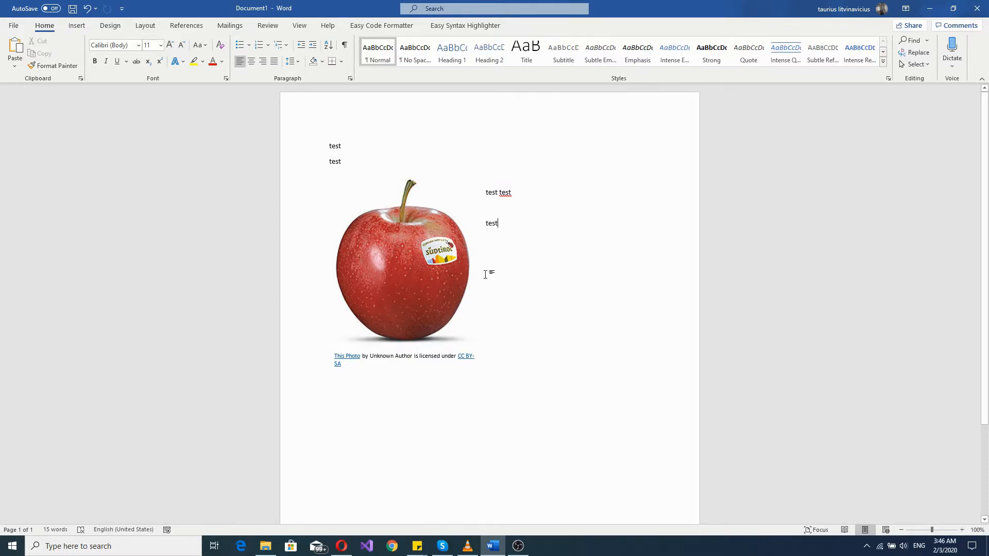
- Crop the apple image inside its captioned frame on all four sides to about 2.89" high and 2.76" wide, and apply the crop
click(425, 258)
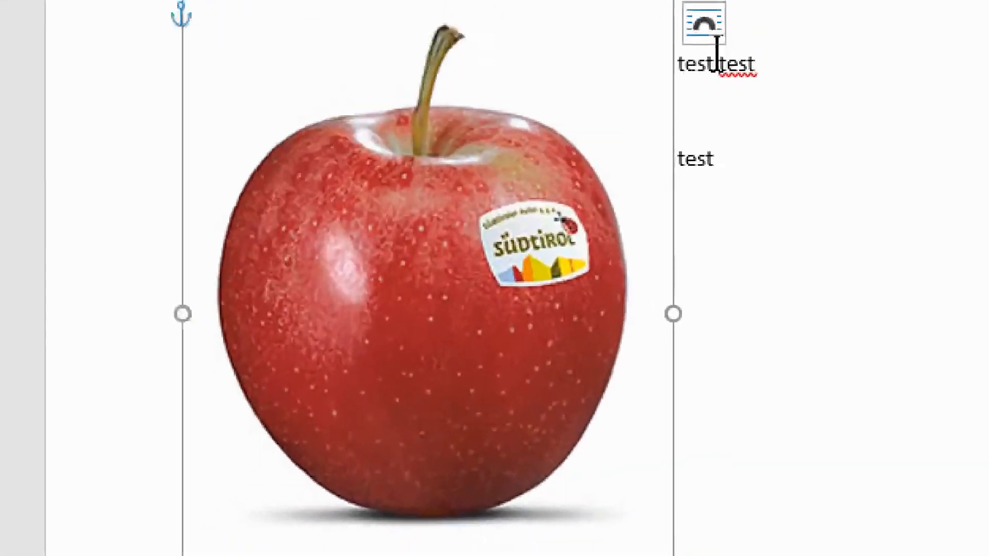
click(495, 180)
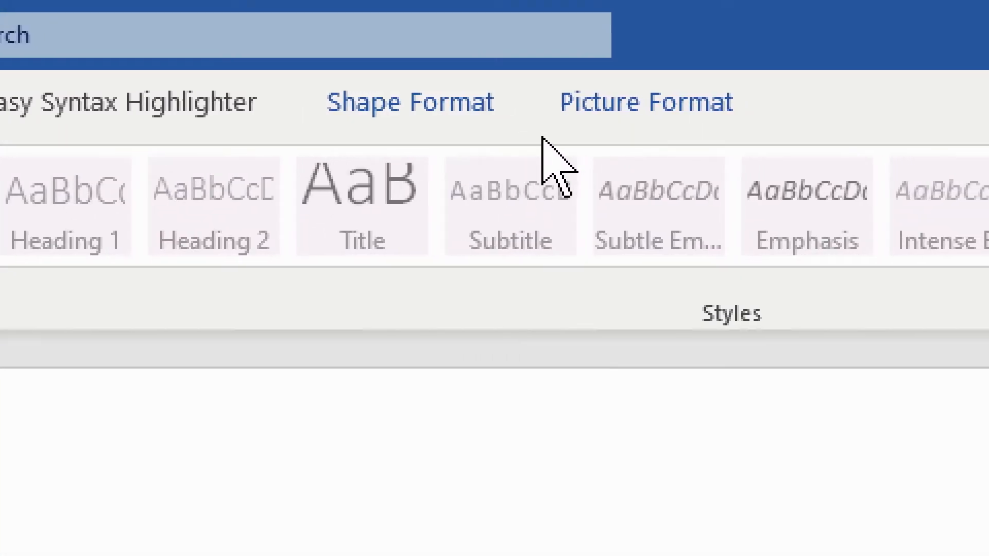
click(602, 106)
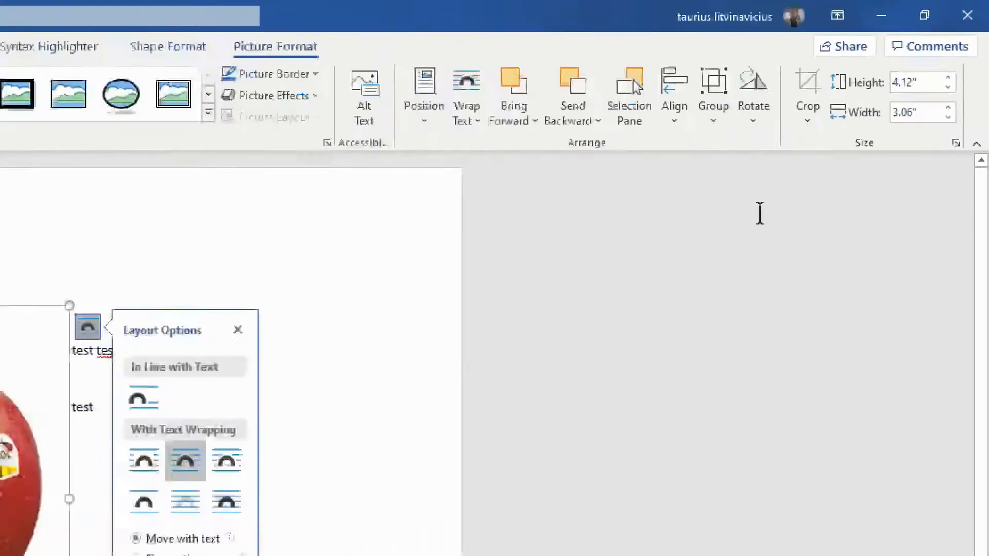
click(784, 142)
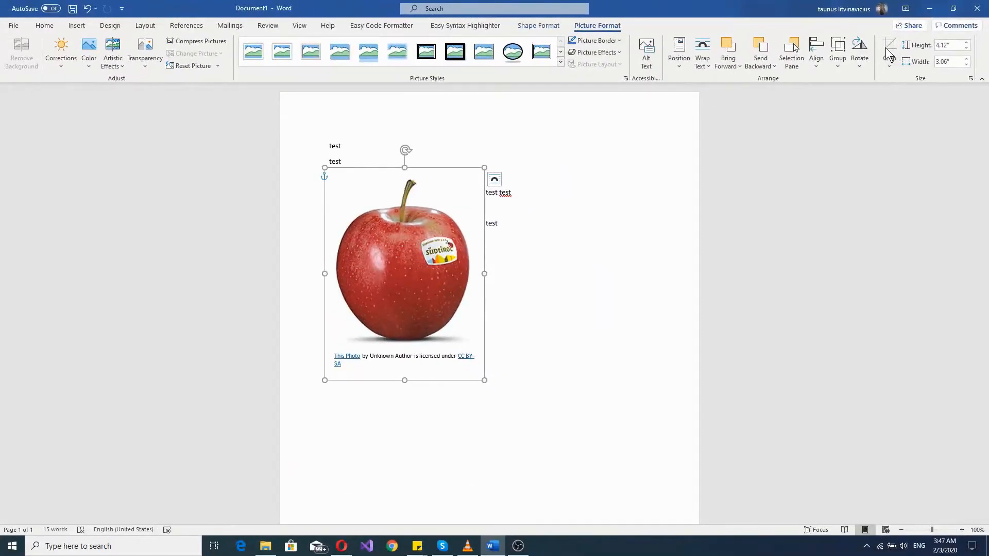
click(446, 237)
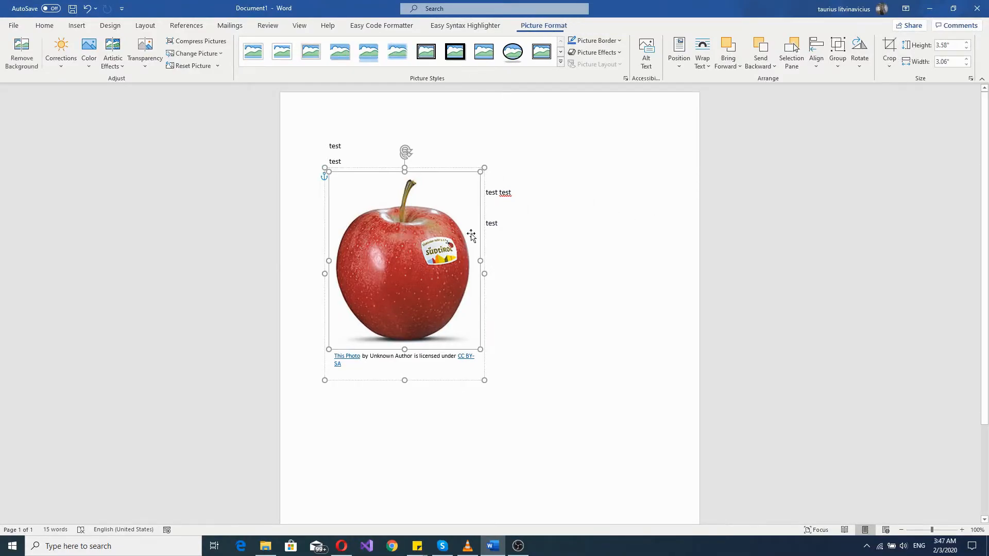
click(890, 52)
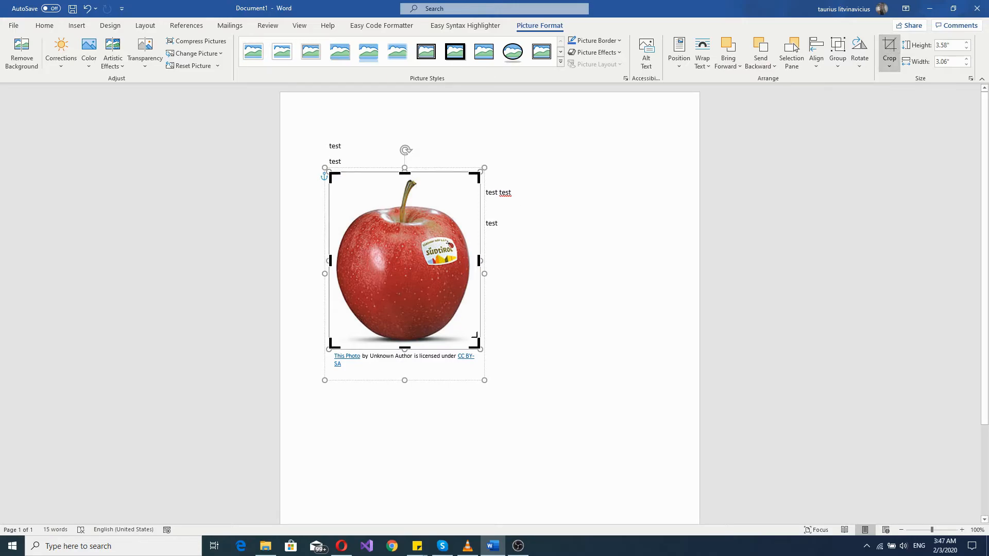
drag(405, 173, 411, 202)
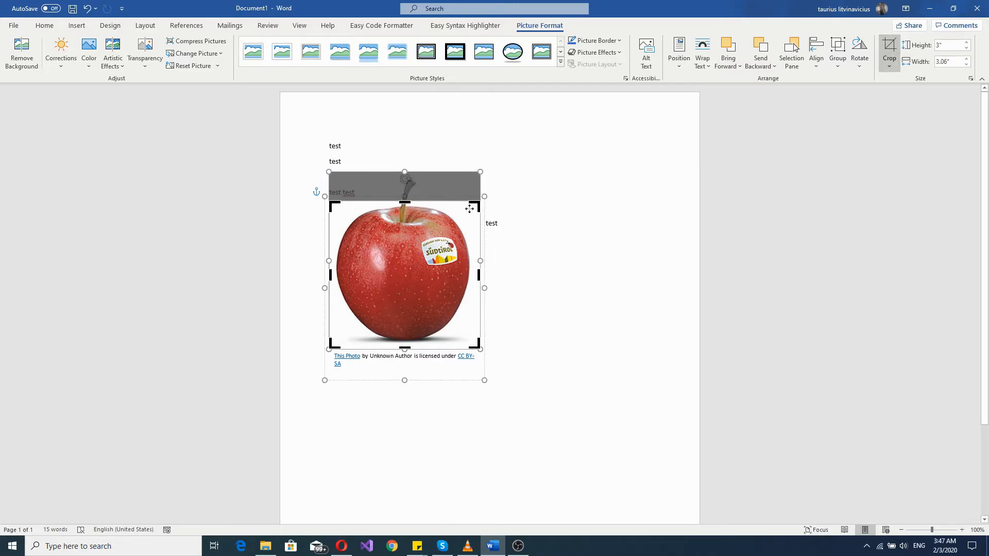
drag(479, 272, 470, 272)
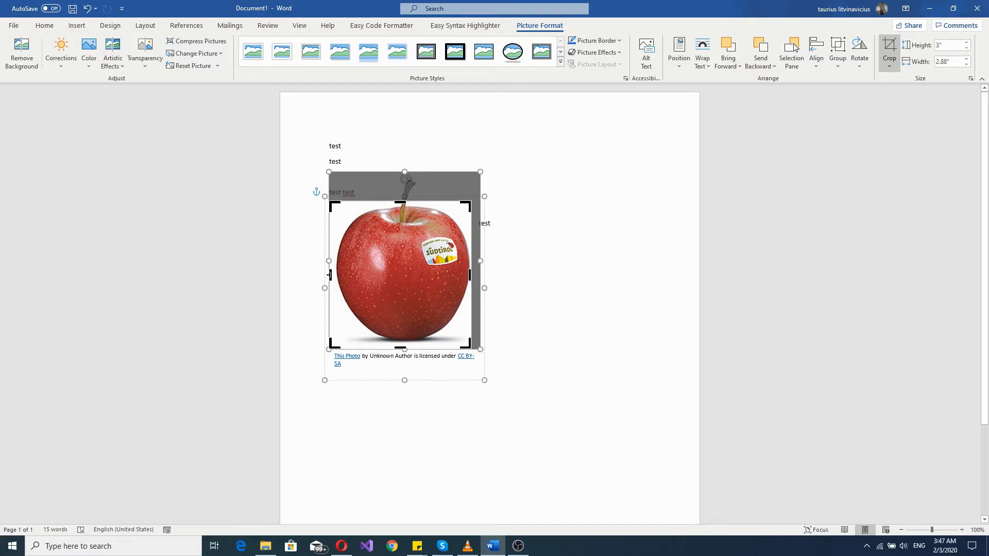
drag(330, 275, 335, 275)
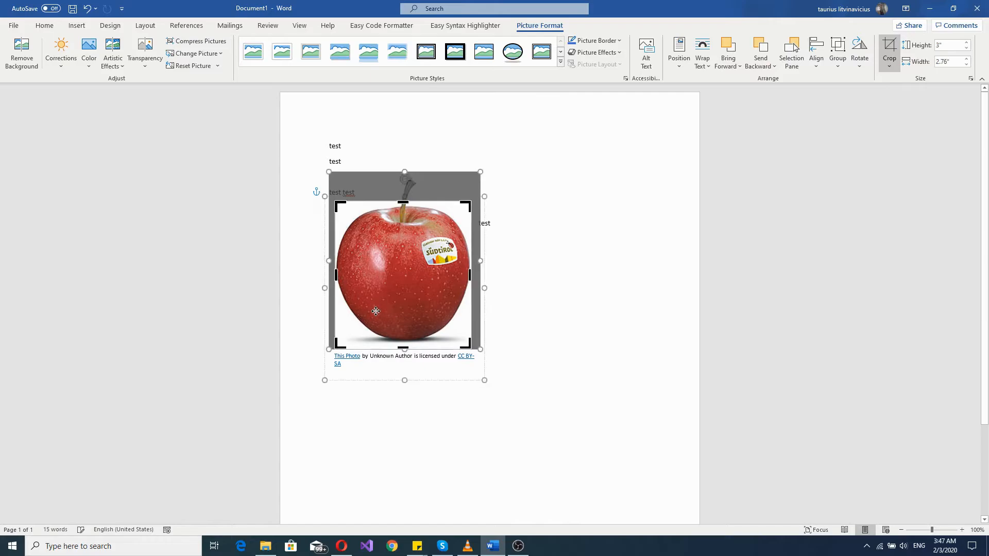
drag(402, 350, 402, 344)
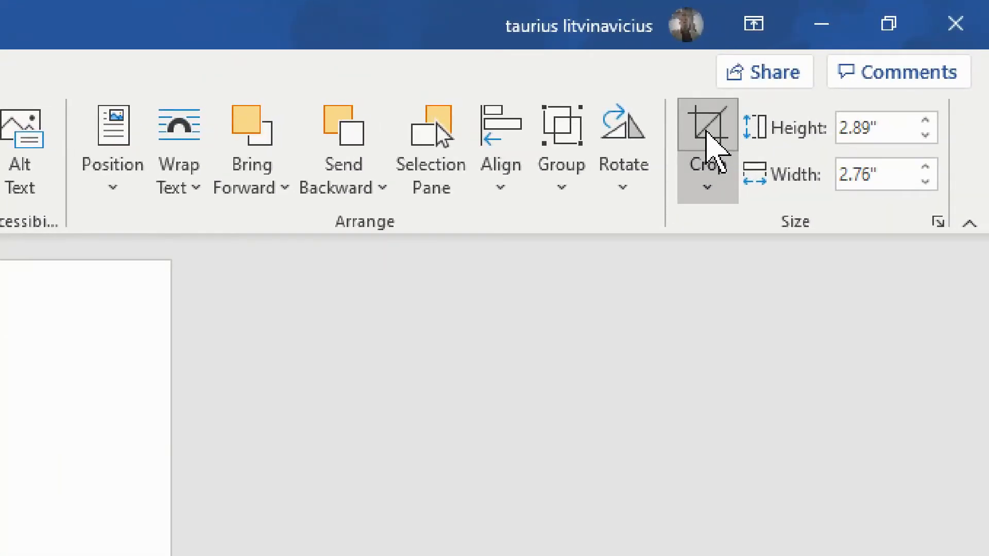
click(706, 123)
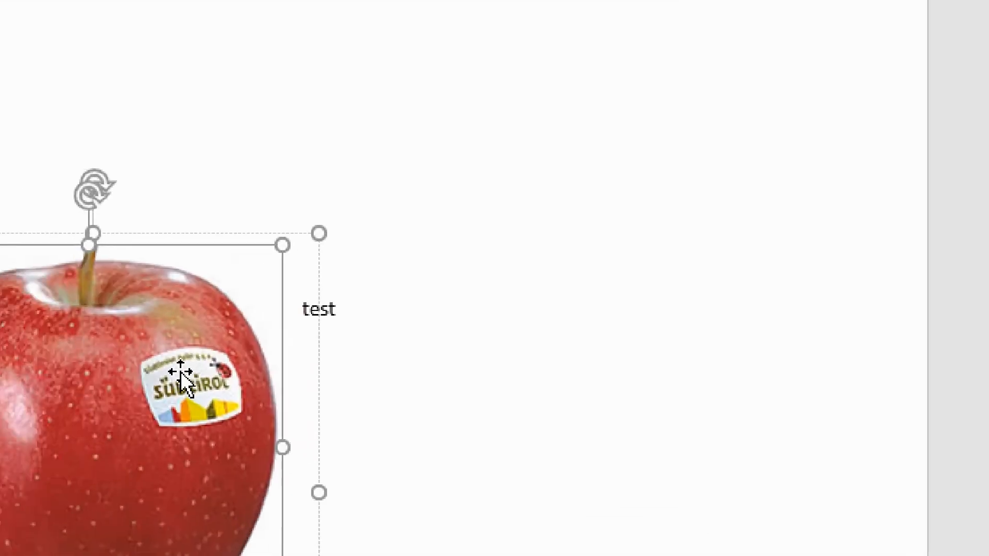